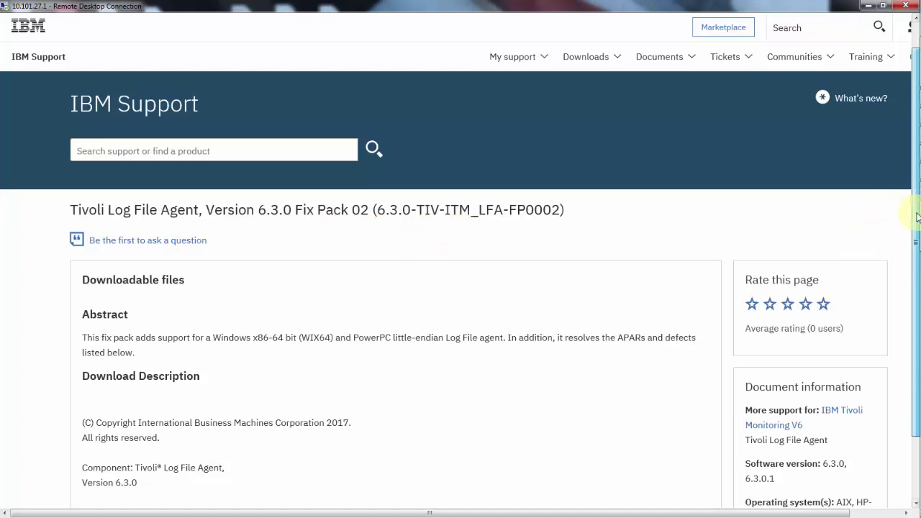
scroll(912, 212, "down", 1)
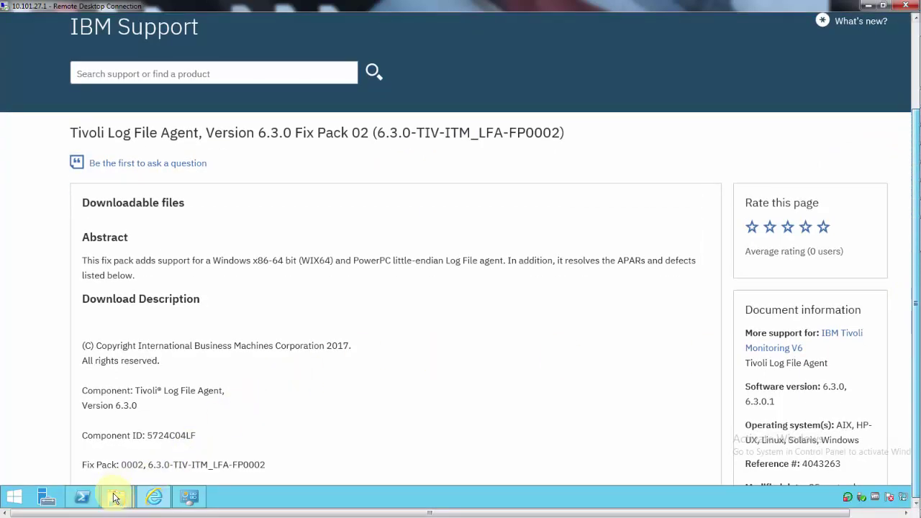
mouse_move(117, 497)
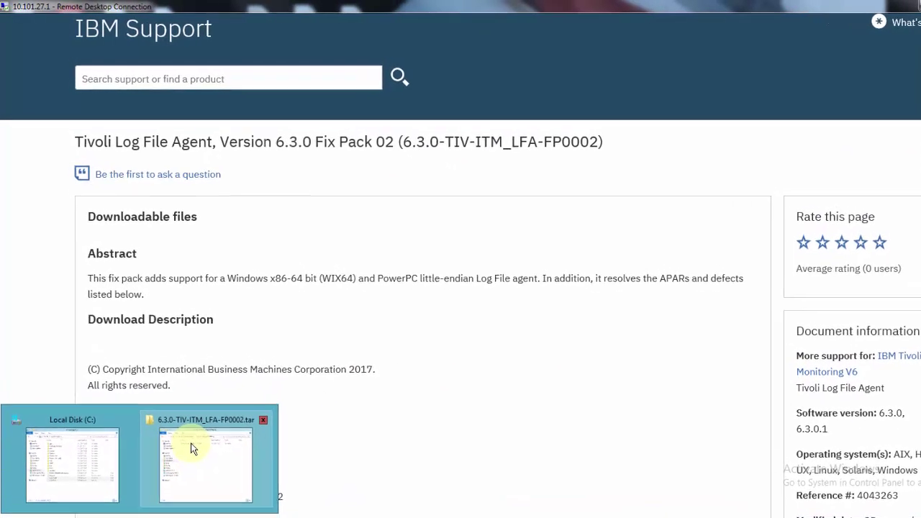
left_click(192, 450)
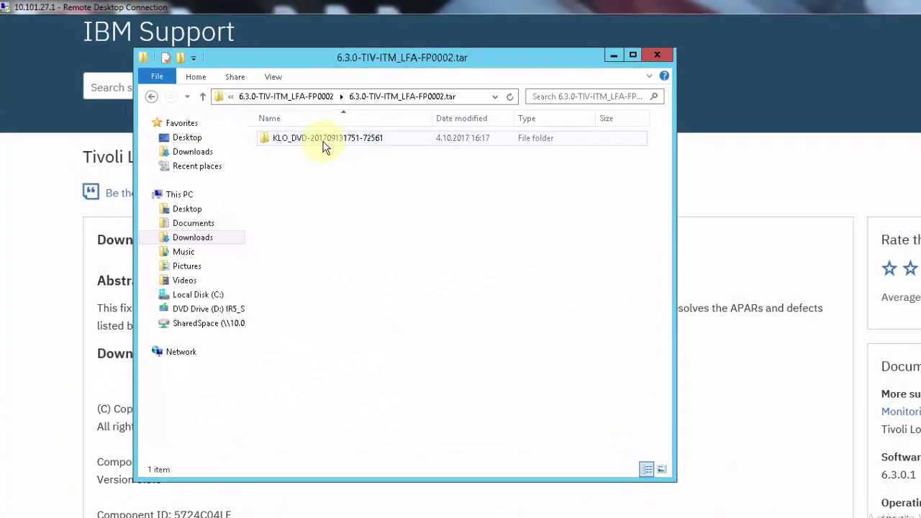
double_click(329, 148)
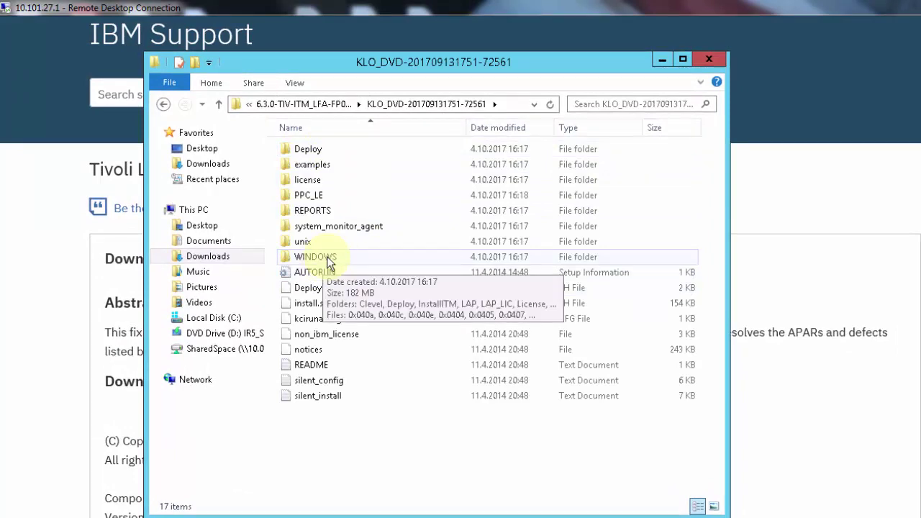
double_click(328, 259)
scroll(376, 281, "down", 10)
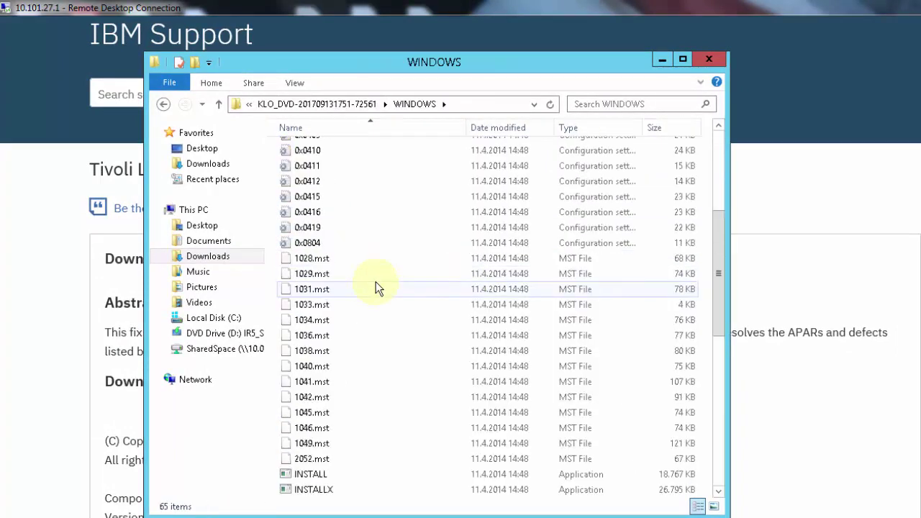
scroll(374, 289, "down", 3)
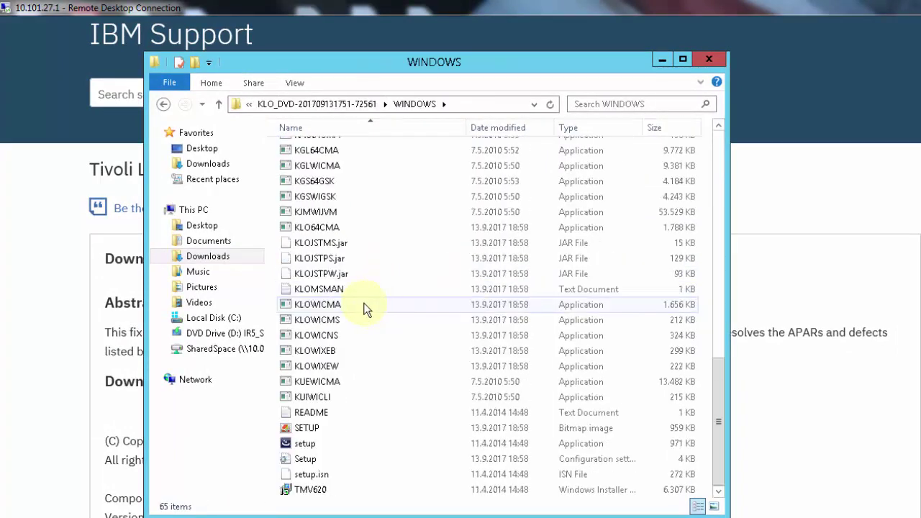
double_click(305, 444)
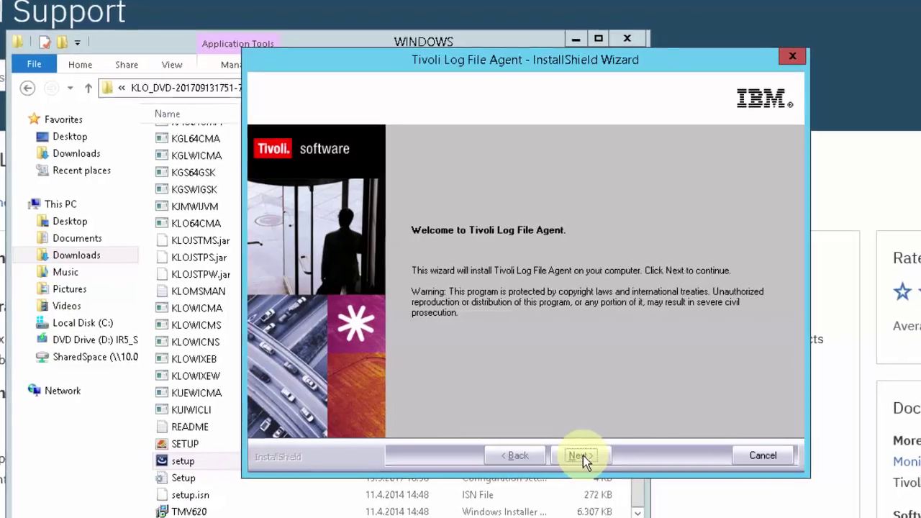
Proceed past the welcome and prerequisites pages and accept both the IBM and non-IBM licence terms.
left_click(581, 455)
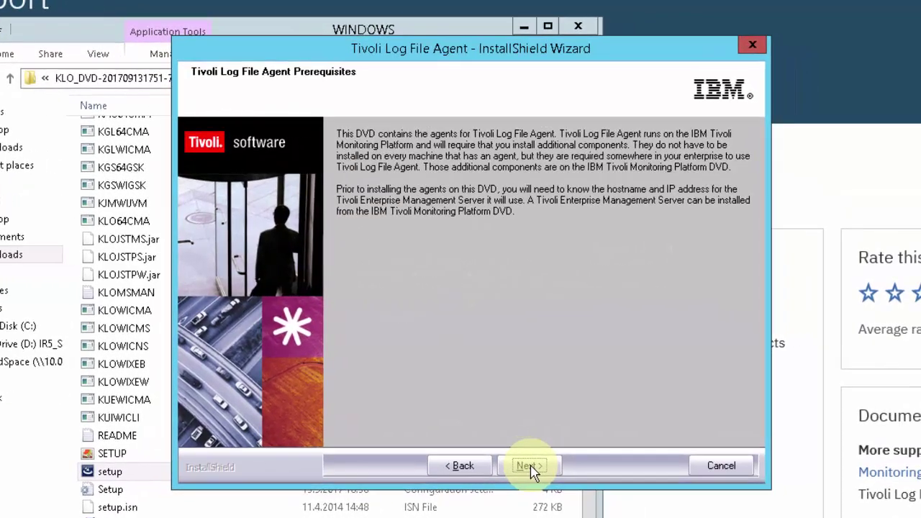
left_click(581, 455)
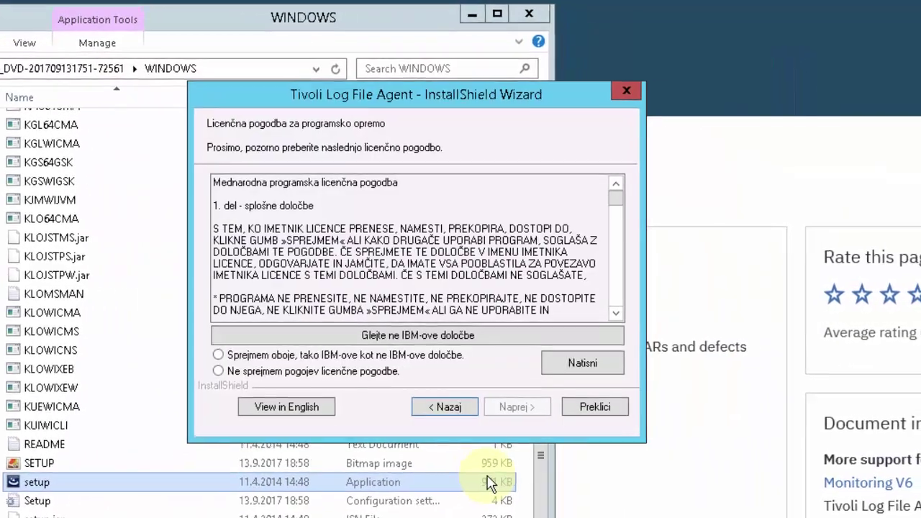
left_click(218, 354)
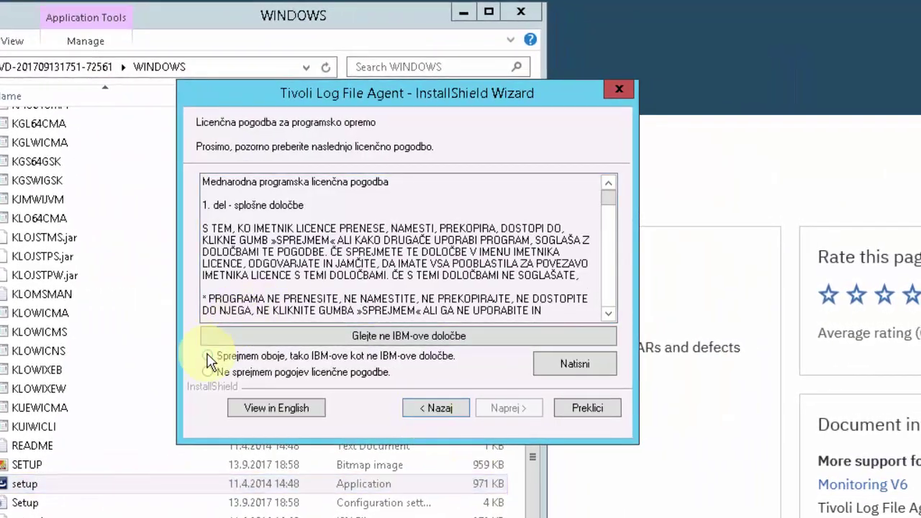
left_click(513, 409)
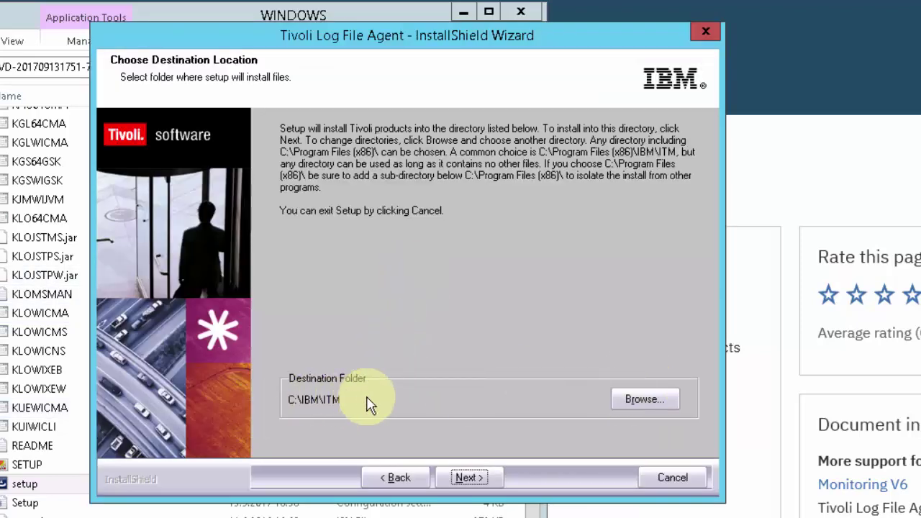
Keep C:\IBM\ITM as the destination folder and accept the default user data encryption key.
left_click(479, 477)
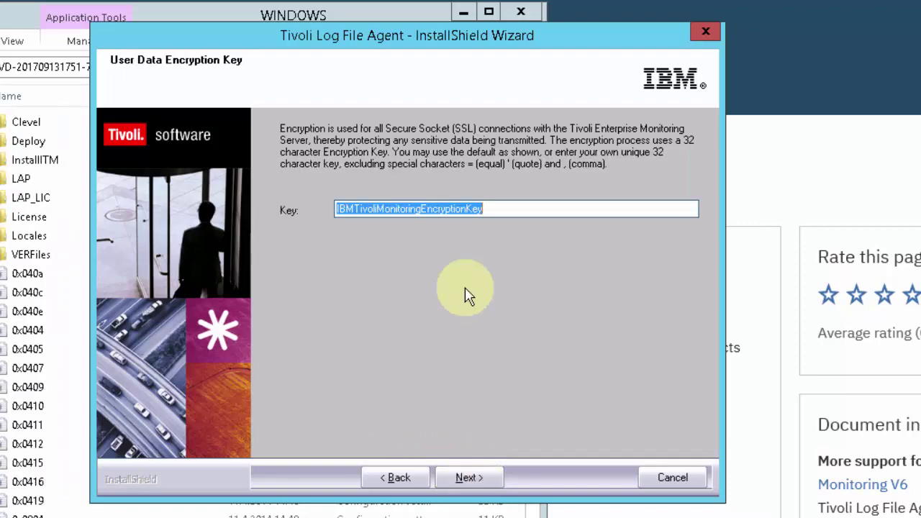
left_click(469, 479)
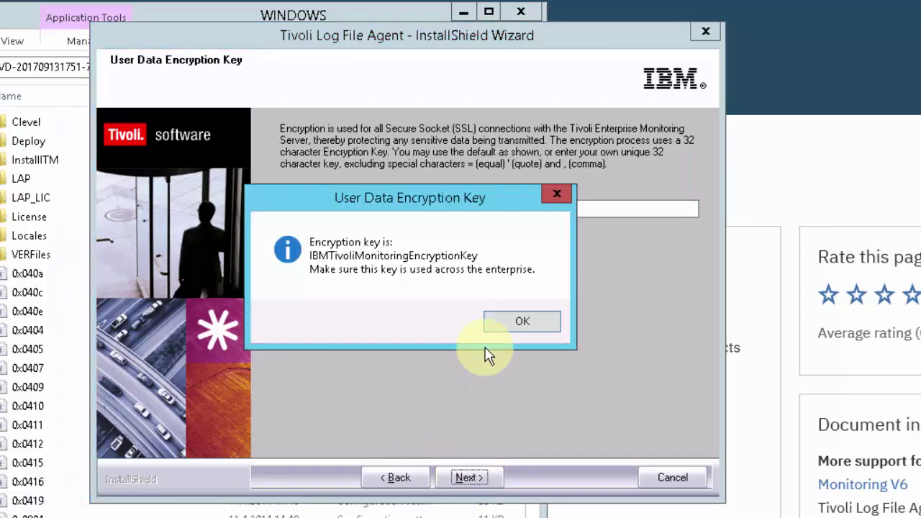
left_click(524, 323)
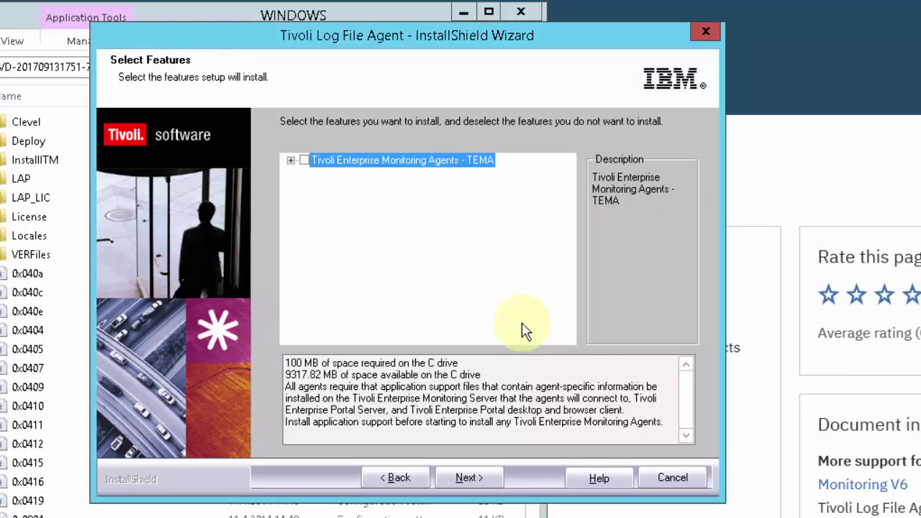
Select Tivoli Log File Agent (x86-64 only) and Tivoli Enterprise Services User Interface Extensions, and install them with the IBM Tivoli Monitoring program folder.
left_click(291, 160)
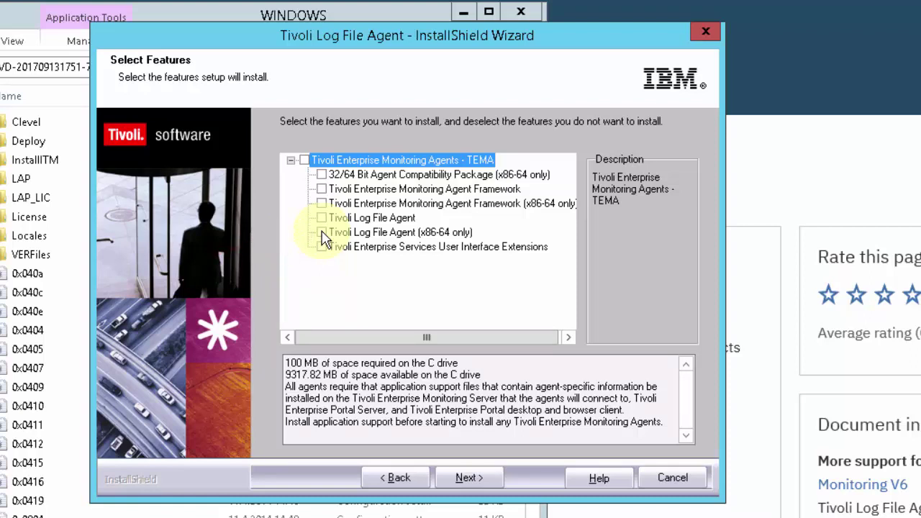
left_click(322, 232)
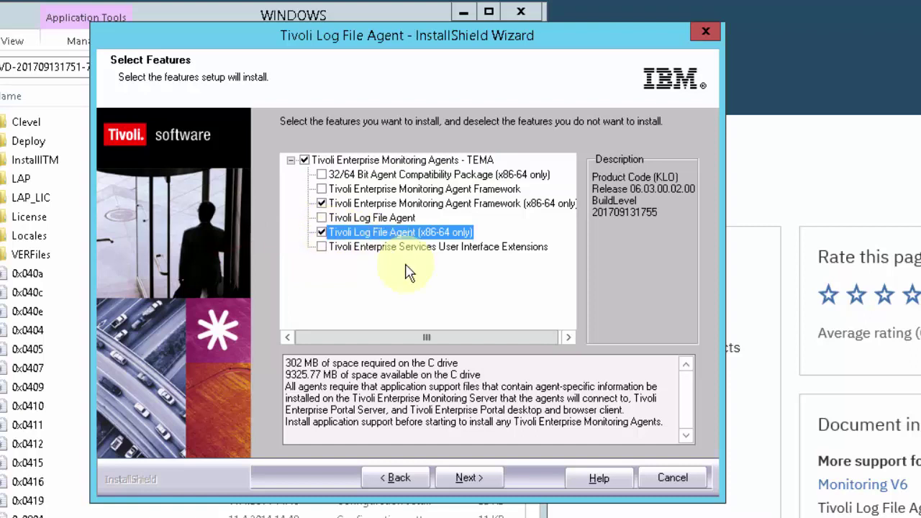
left_click(322, 247)
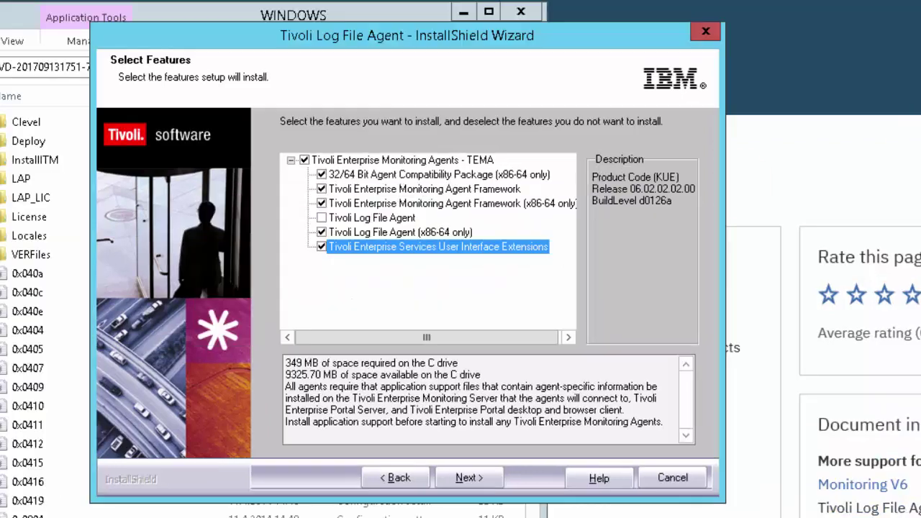
left_click(469, 479)
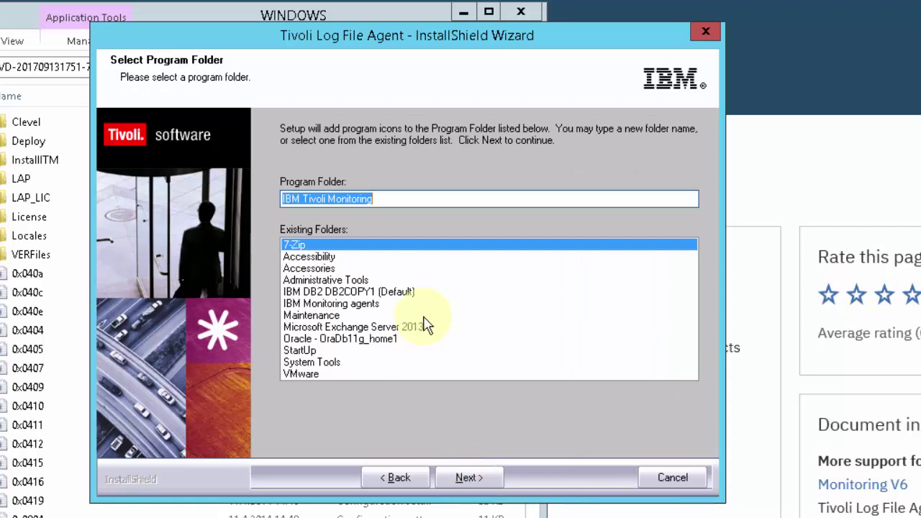
left_click(469, 479)
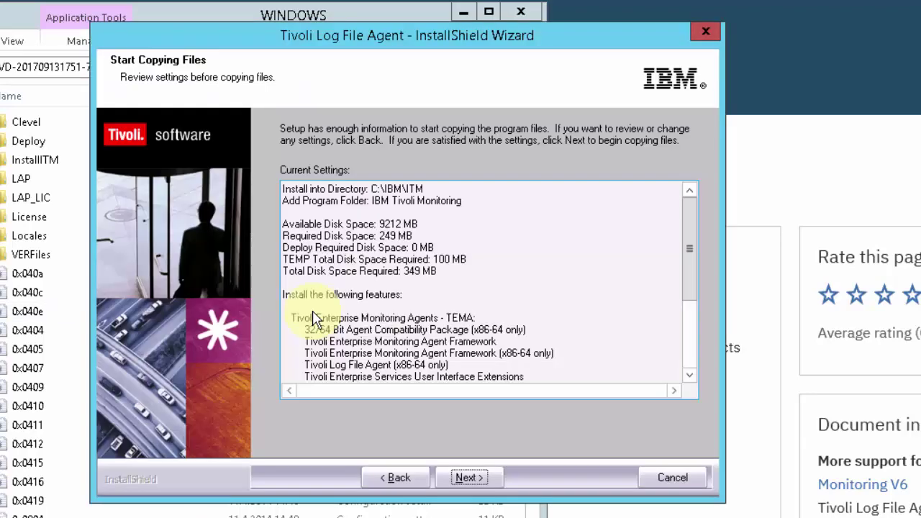
left_click(480, 486)
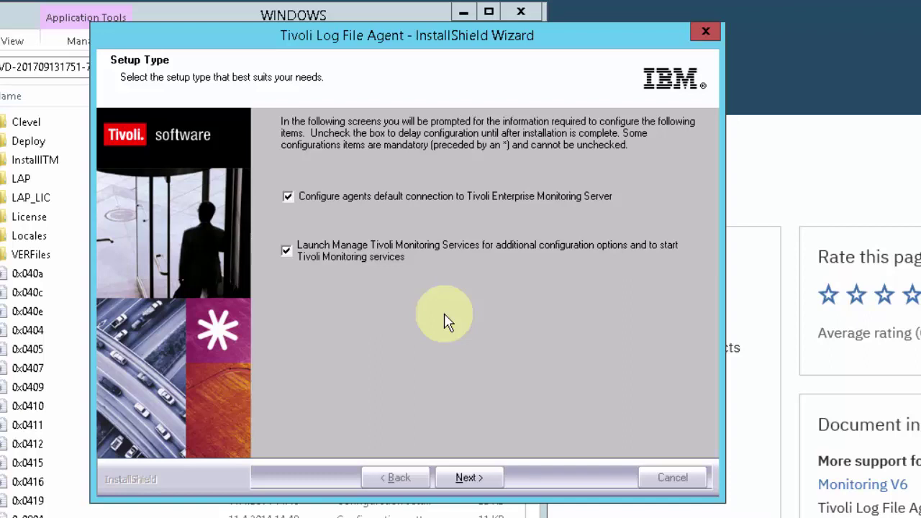
Keep both setup options enabled and accept the default TEMS connection using IP.PIPE, host W2012TEMS and port 1918.
left_click(288, 197)
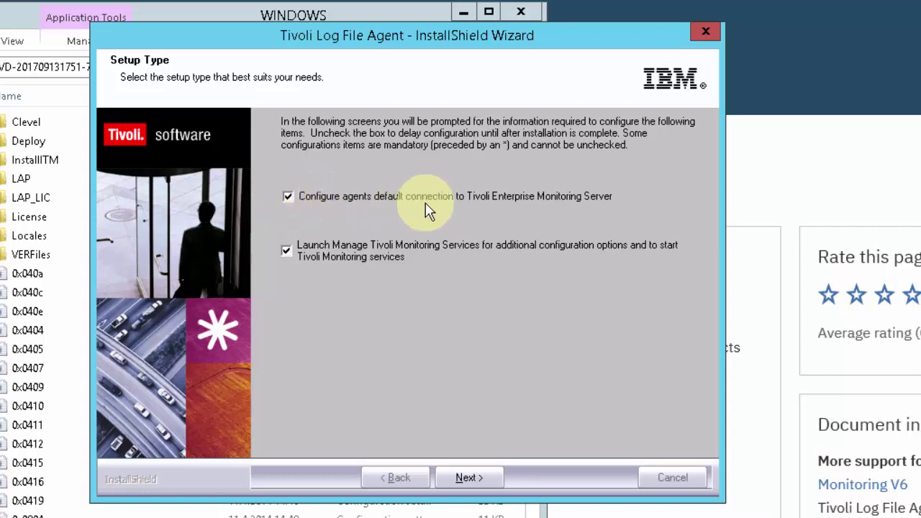
left_click(467, 478)
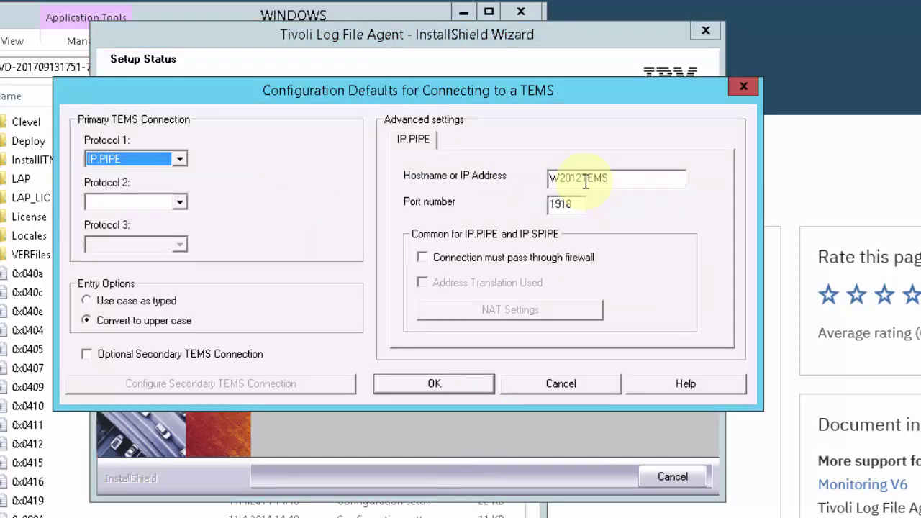
left_click_drag(613, 175, 528, 181)
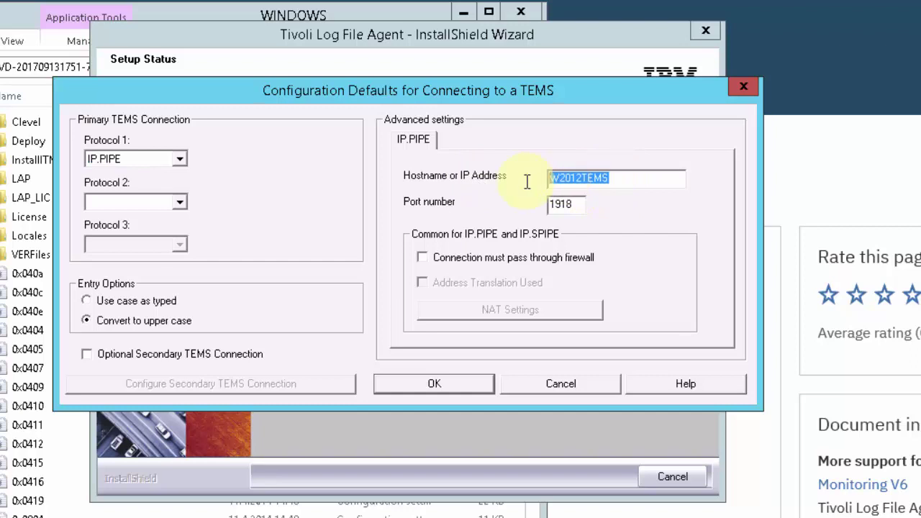
left_click(435, 384)
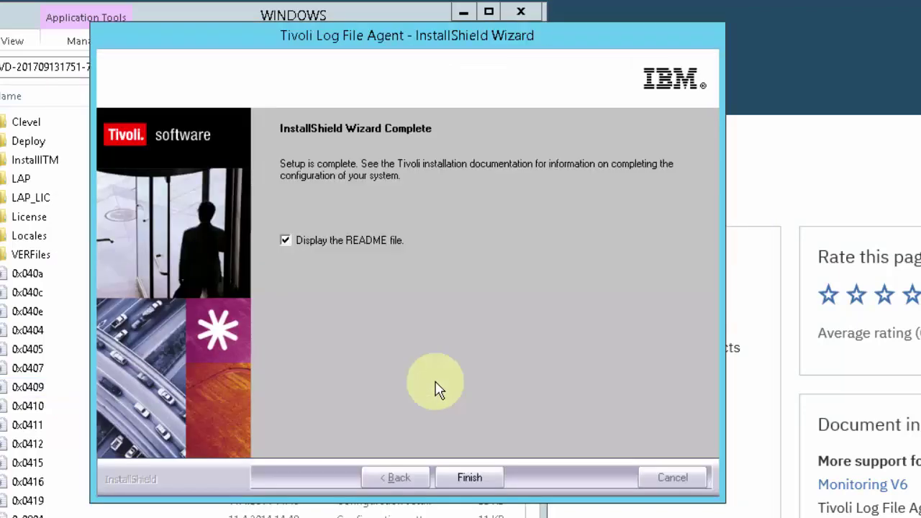
Finish the installation wizard without displaying the README file.
left_click(286, 242)
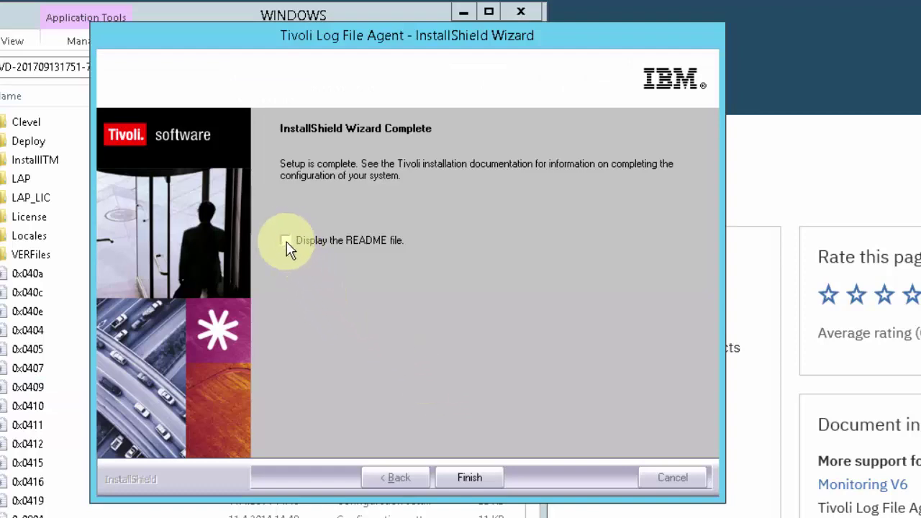
left_click(473, 484)
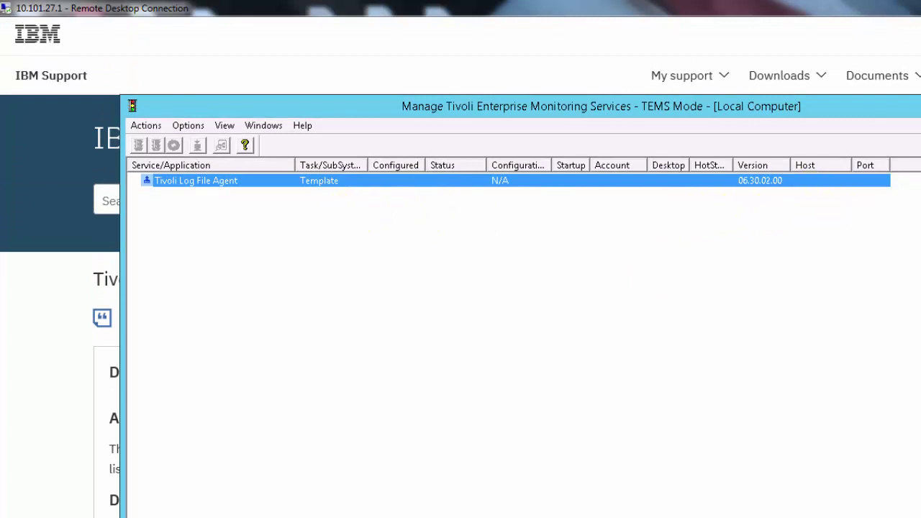
Configure the Tivoli Log File Agent template using defaults, with TestFP2 as the unique instance name.
right_click(186, 179)
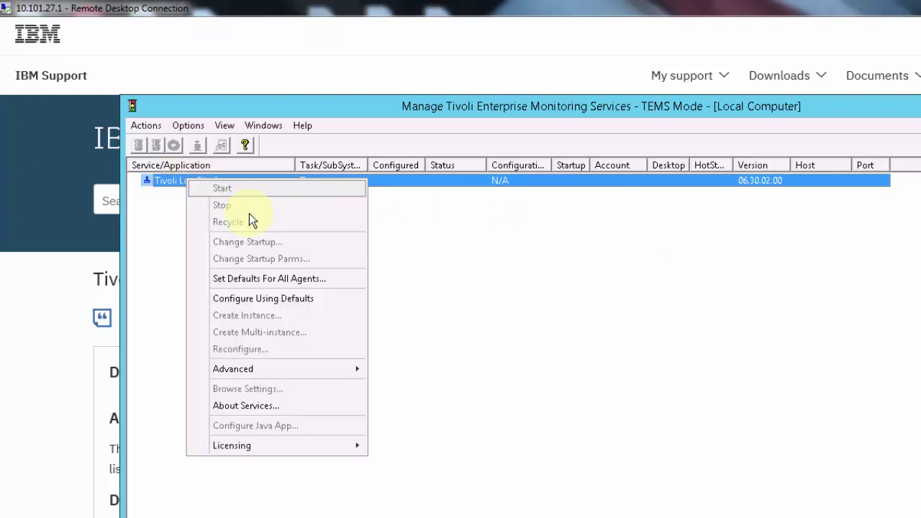
left_click(249, 298)
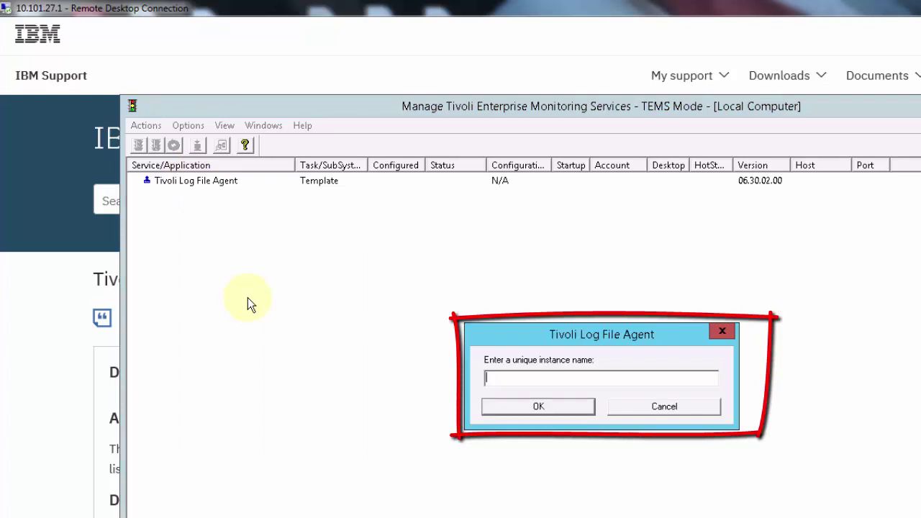
type("TestFP2")
left_click(521, 404)
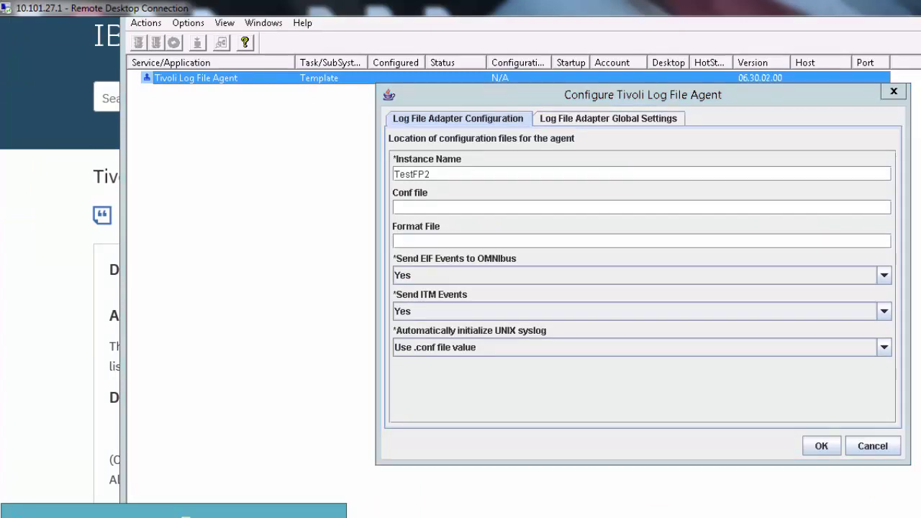
Copy regex1.conf and regex1.fmt from the installation package's examples folder to the root of Local Disk (C:), replacing the existing files.
left_click(255, 512)
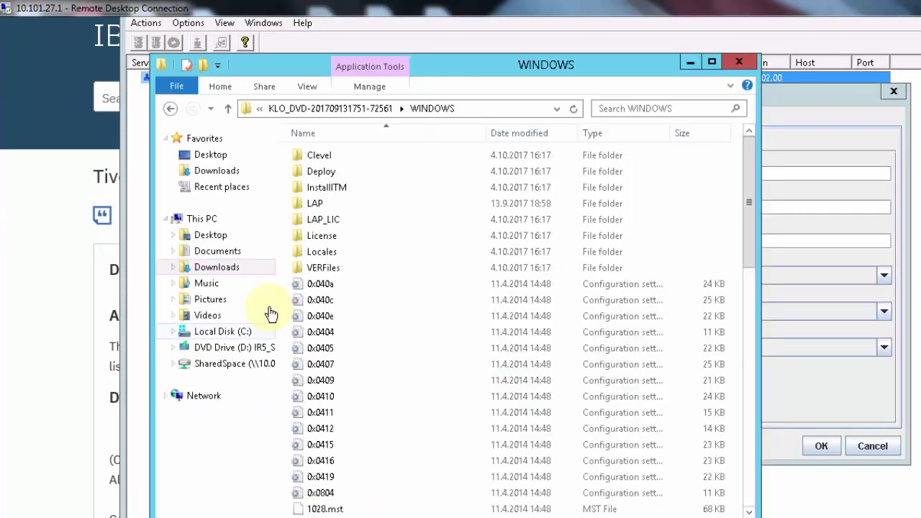
left_click(168, 105)
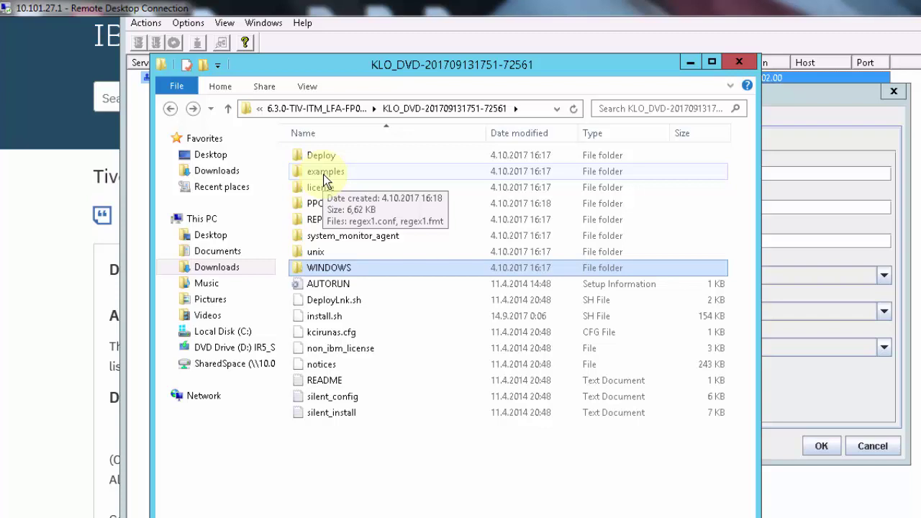
double_click(327, 177)
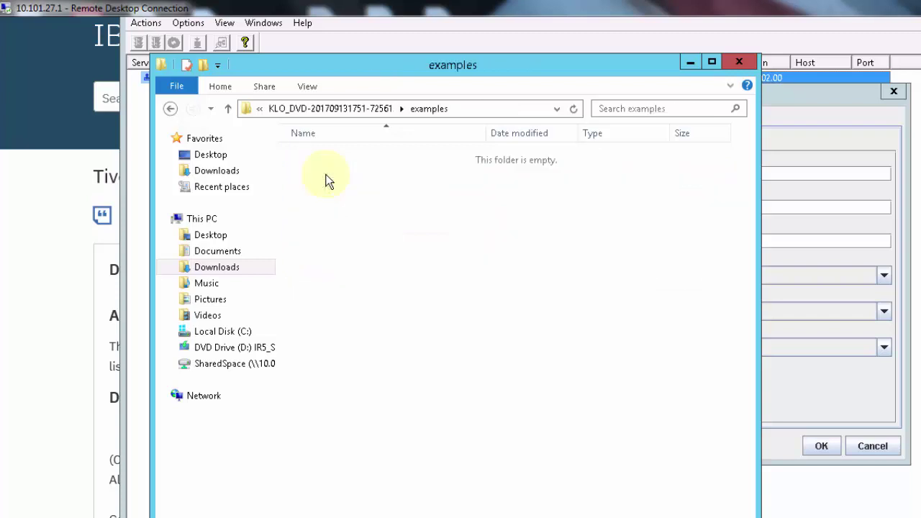
left_click_drag(336, 197, 315, 154)
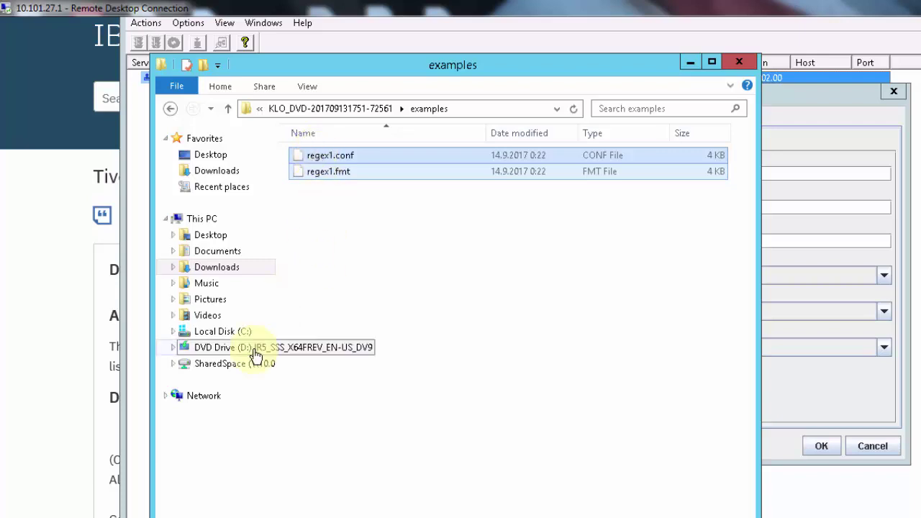
left_click(228, 333)
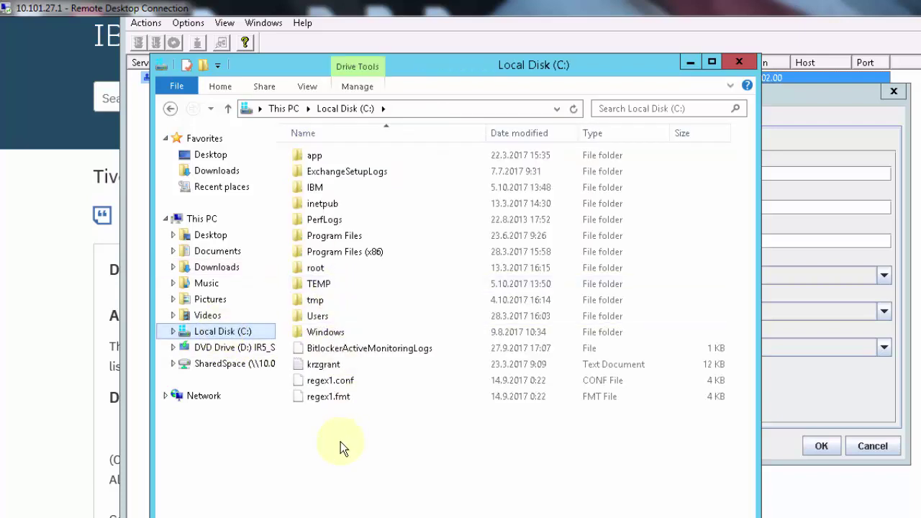
key("ctrl+v")
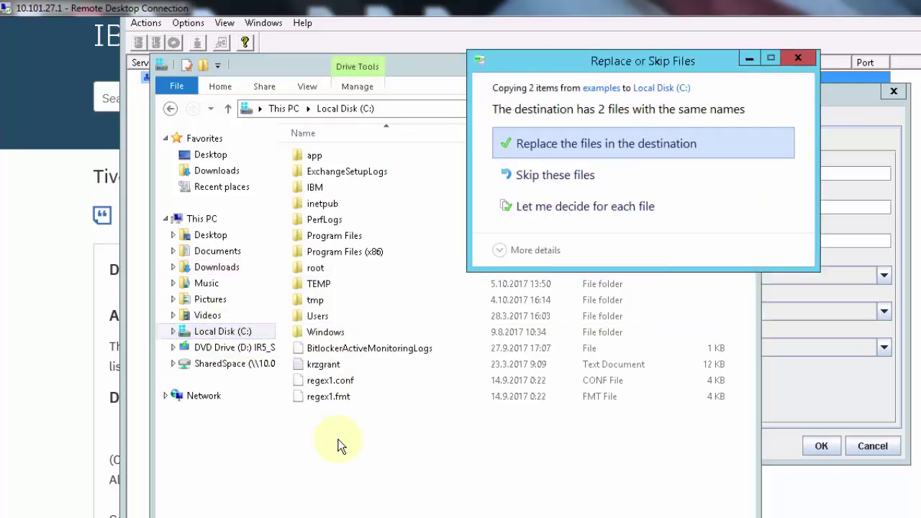
left_click(547, 146)
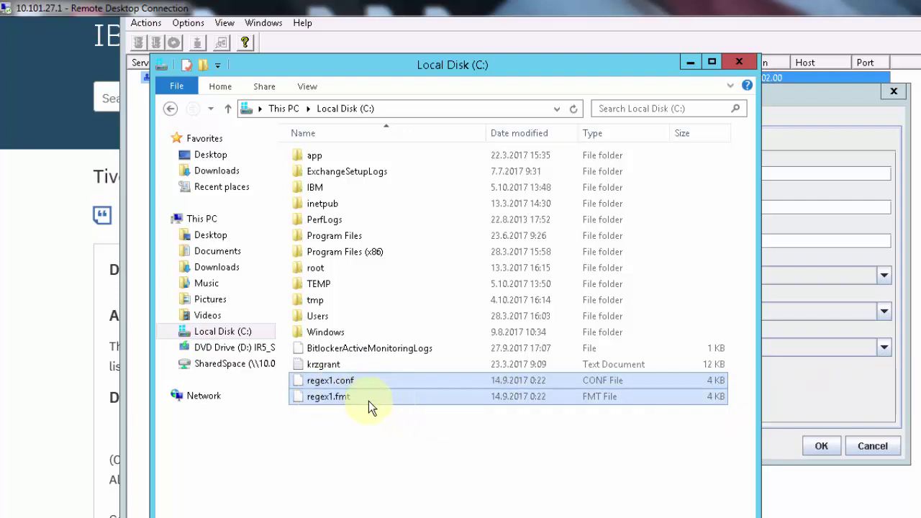
In the agent configuration, set the Conf file to c:\regex1.conf and the Format File to c:\regex1.fmt.
left_click(816, 403)
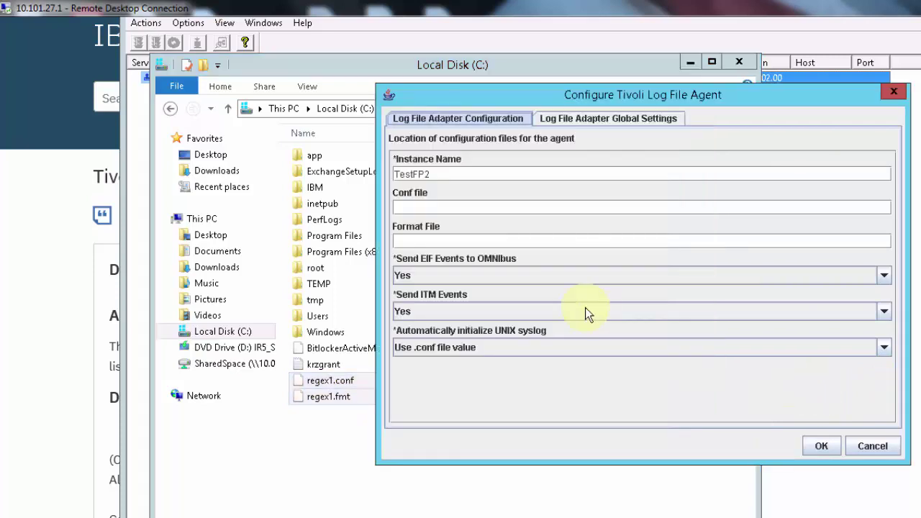
left_click(417, 208)
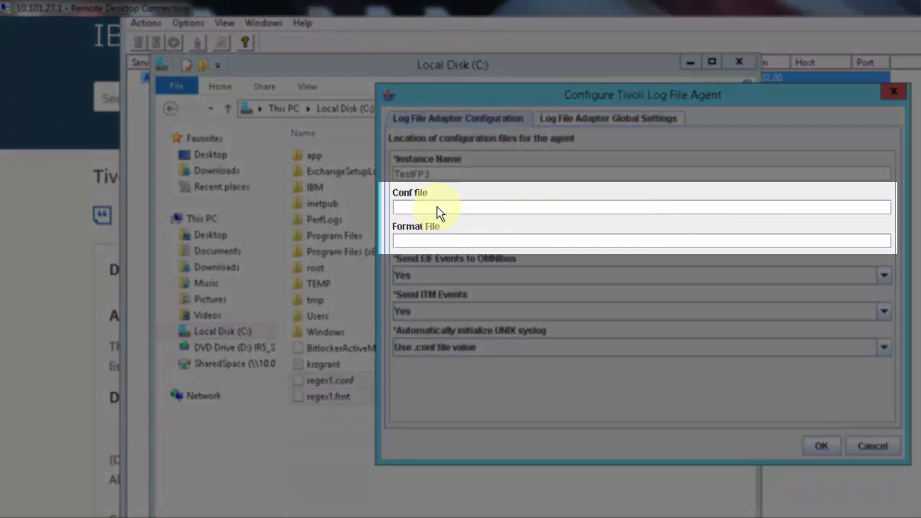
type("c:")
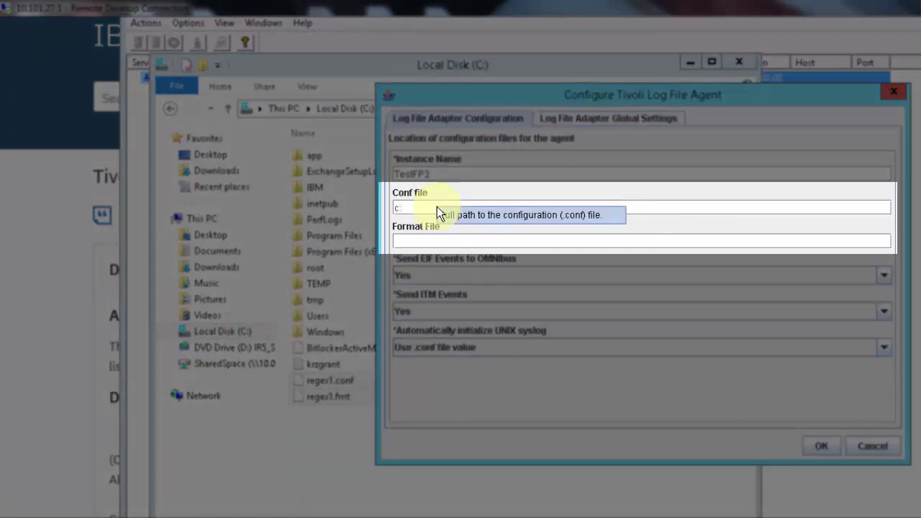
type("\\regex1.conf")
left_click(413, 239)
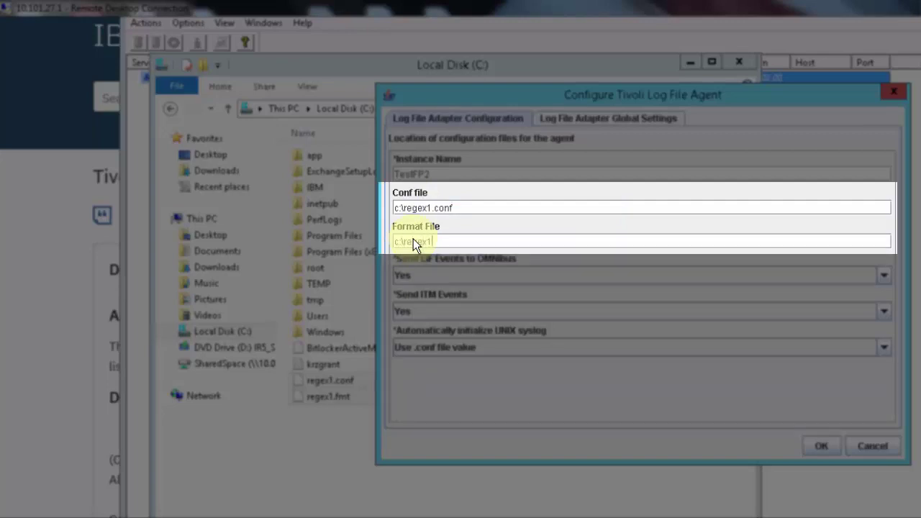
type("c:\regex1.con")
key("BackSpace")
key("BackSpace")
type("fmt")
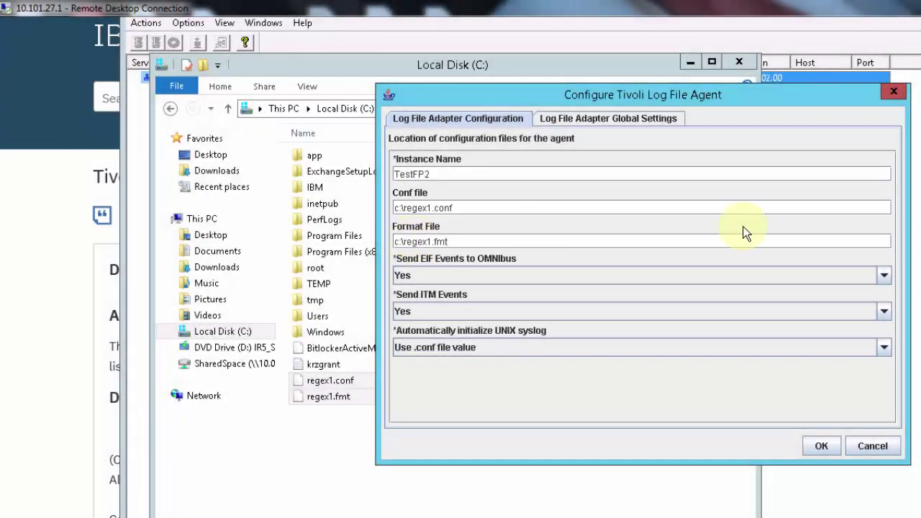
Set Send EIF Events to OMNIbus to No and save the instance configuration with the default global settings.
left_click(884, 276)
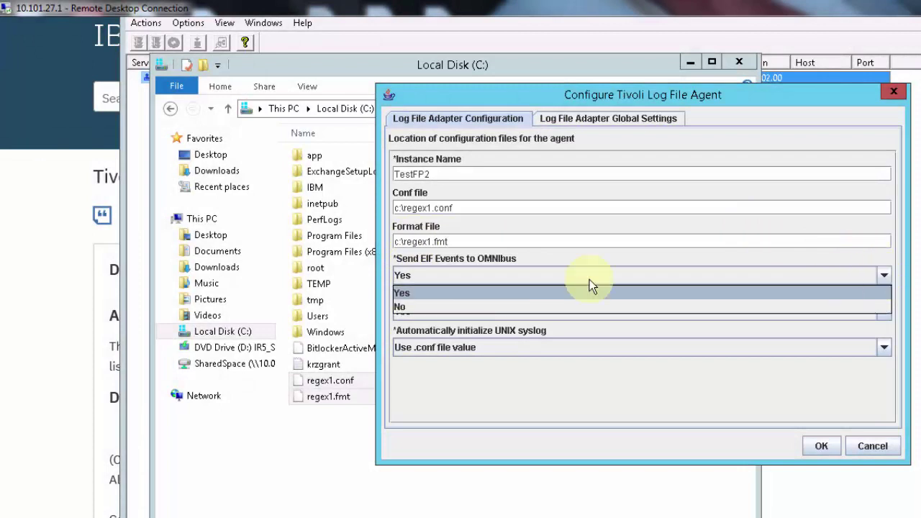
left_click(400, 307)
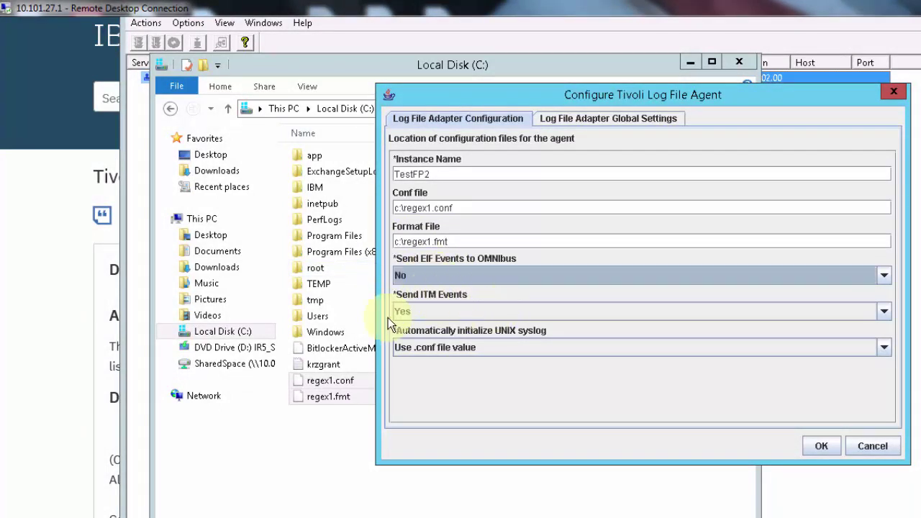
left_click(596, 119)
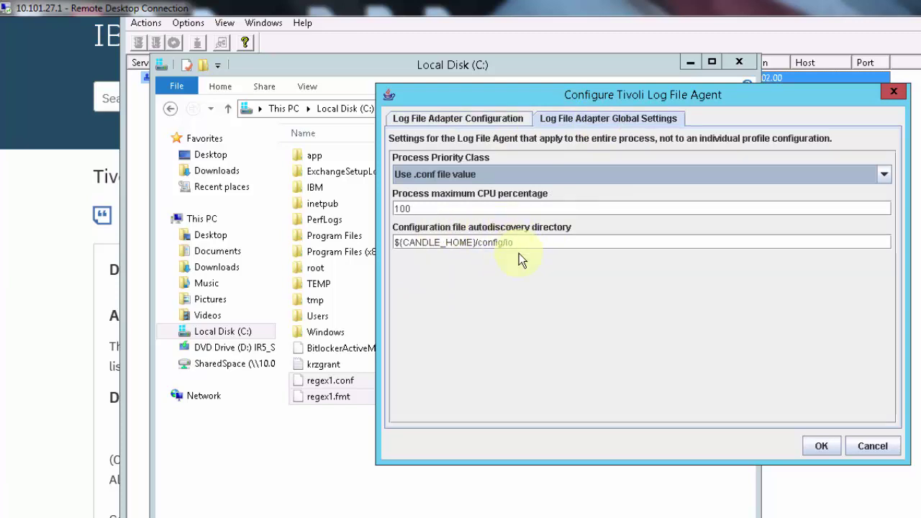
mouse_move(525, 249)
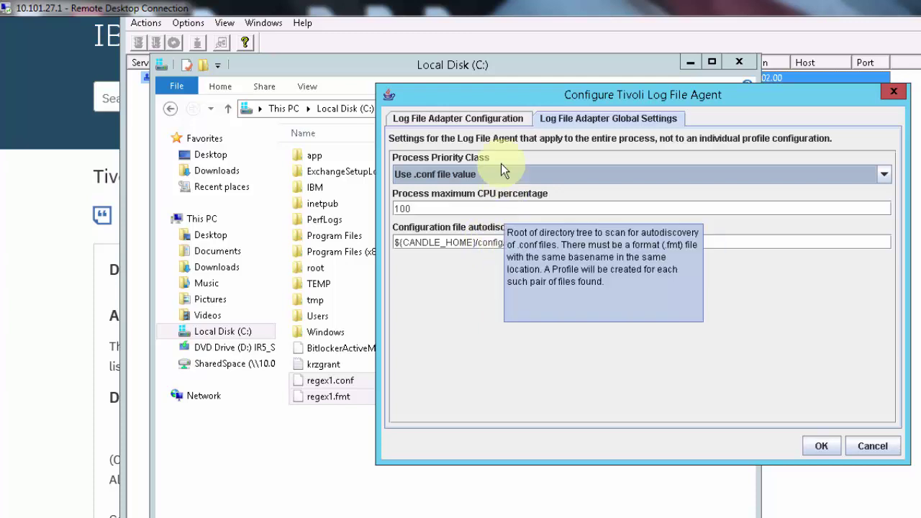
left_click(472, 122)
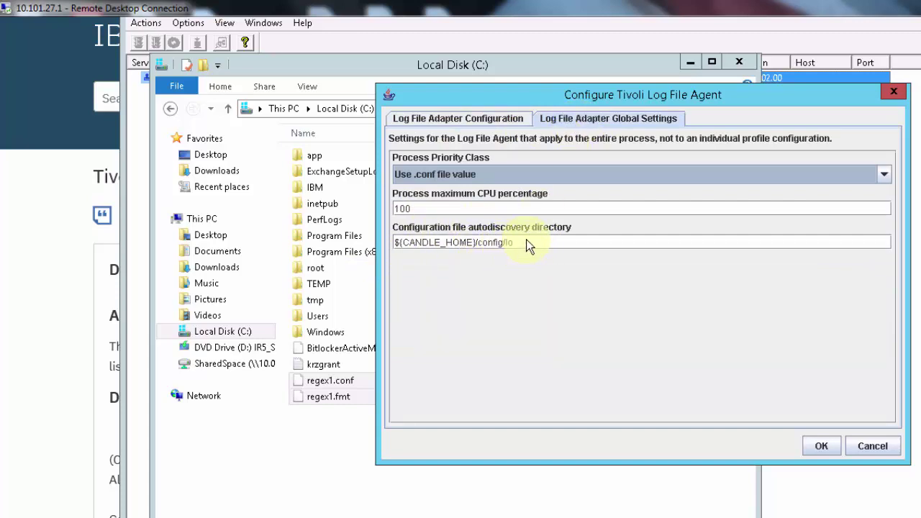
left_click(811, 449)
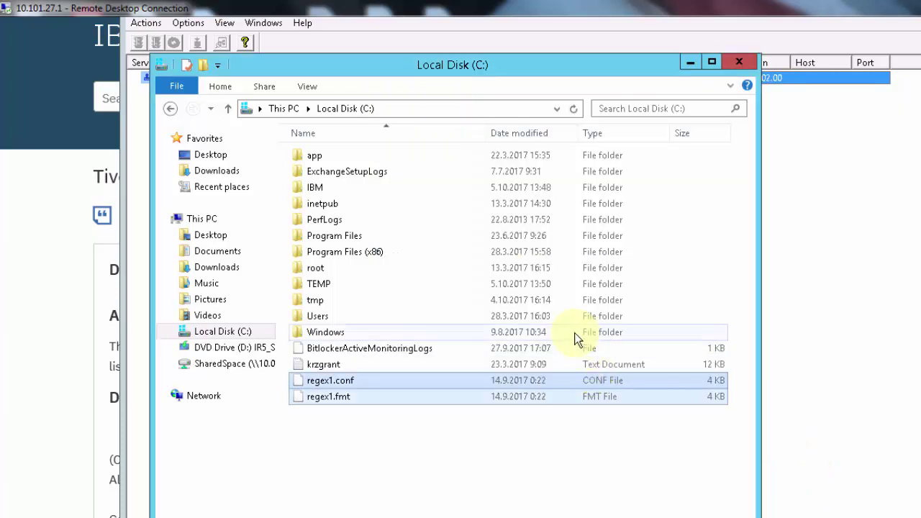
Minimize the file browser and start the TestFP2 instance of the Tivoli Log File Agent.
left_click(690, 63)
left_click(180, 78)
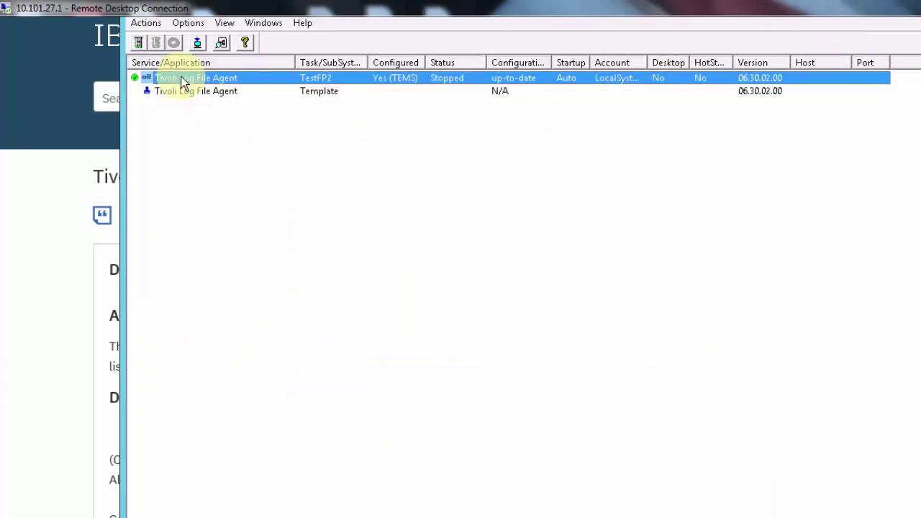
left_click(137, 43)
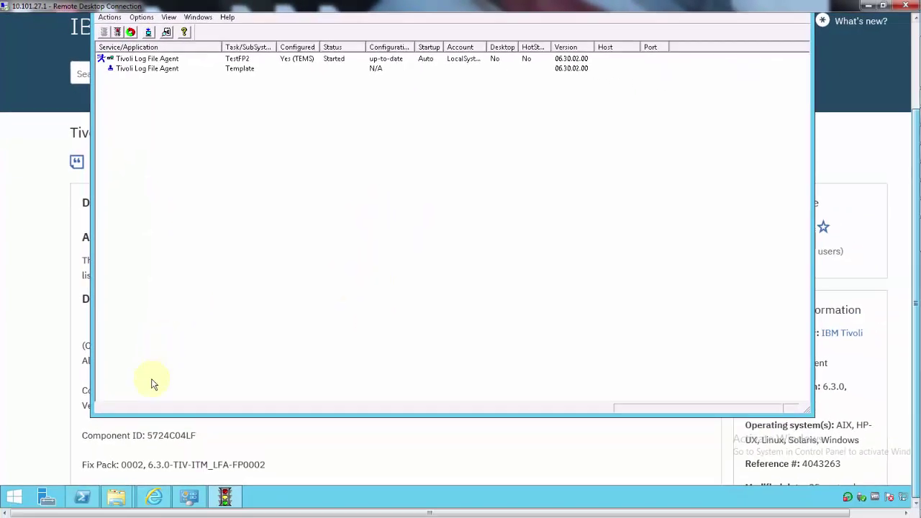
Switch to PowerShell and check the Tivoli Log File Agent's version entry in the kincinfo -d product inventory.
left_click(82, 497)
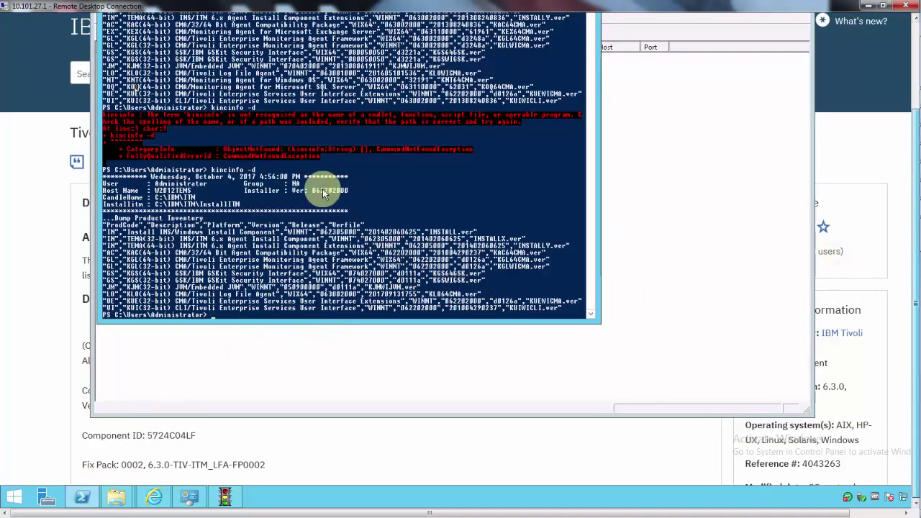
left_click_drag(917, 275, 918, 229)
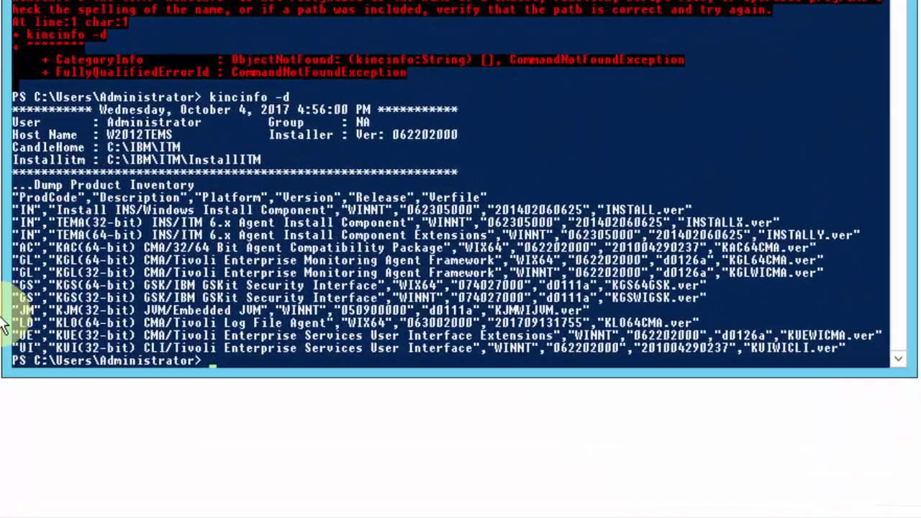
left_click_drag(12, 323, 706, 328)
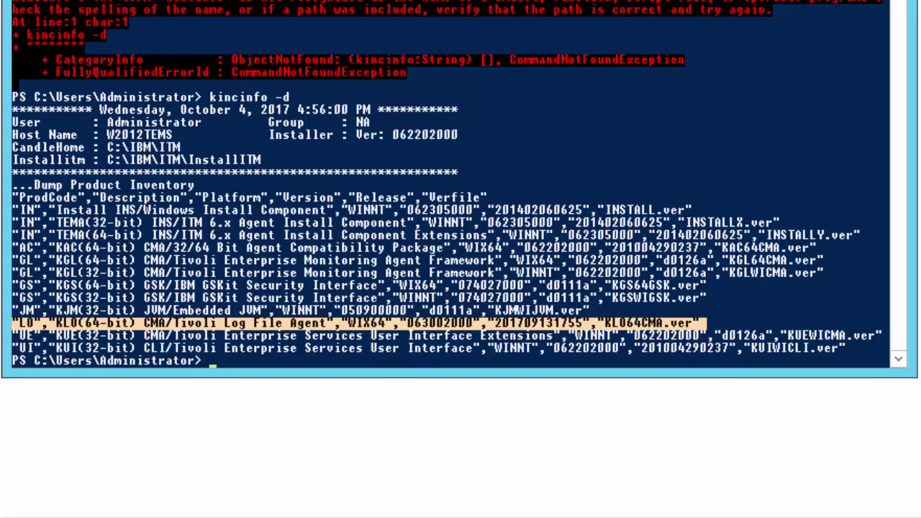
key("Return")
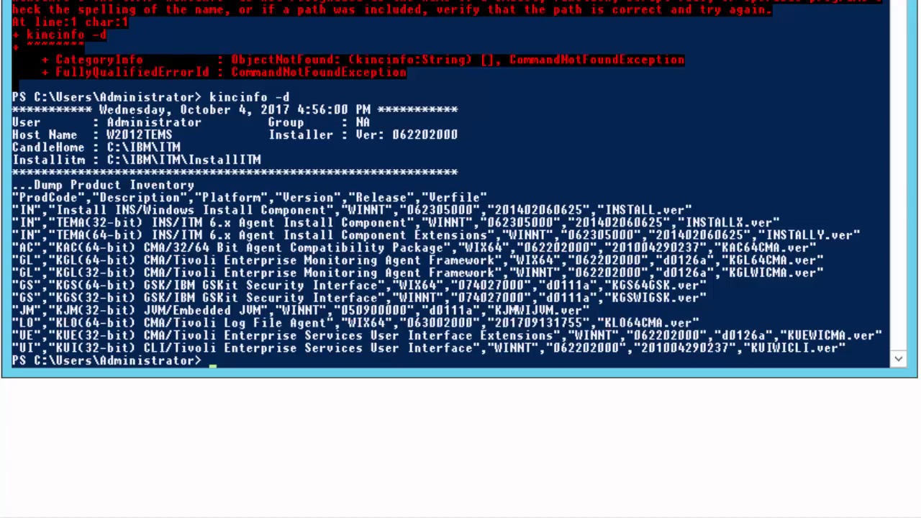